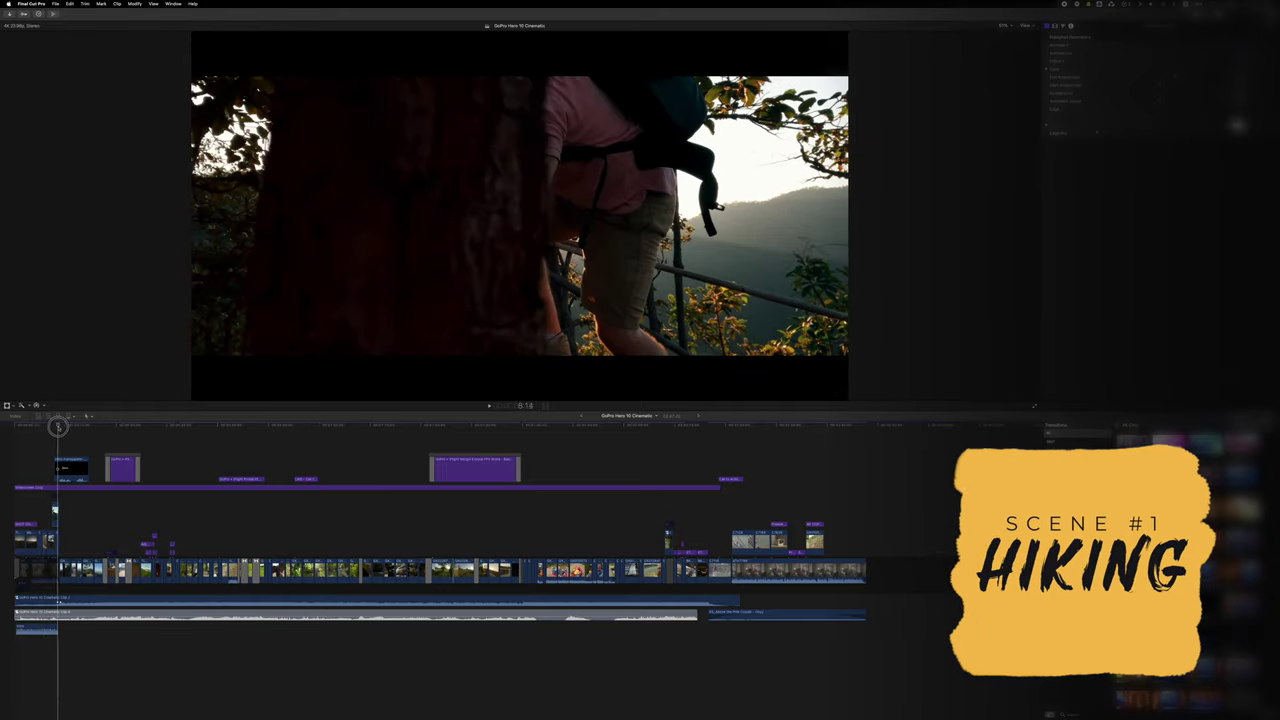
# Scrub through the opening scenes of the GoPro Hero 10 Cinematic timeline, from the hiking shots through the temple and forest shots
pyautogui.moveTo(83, 426); pyautogui.dragTo(87, 427)
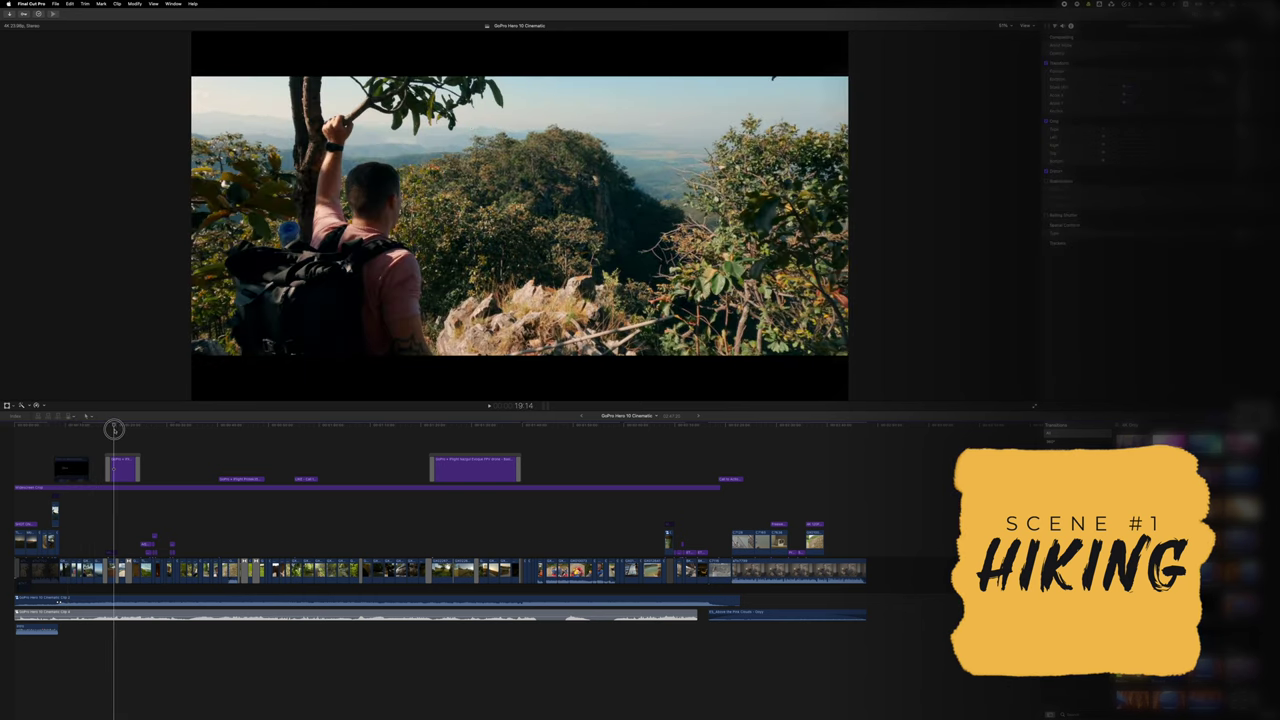
pyautogui.moveTo(114, 427); pyautogui.dragTo(120, 429)
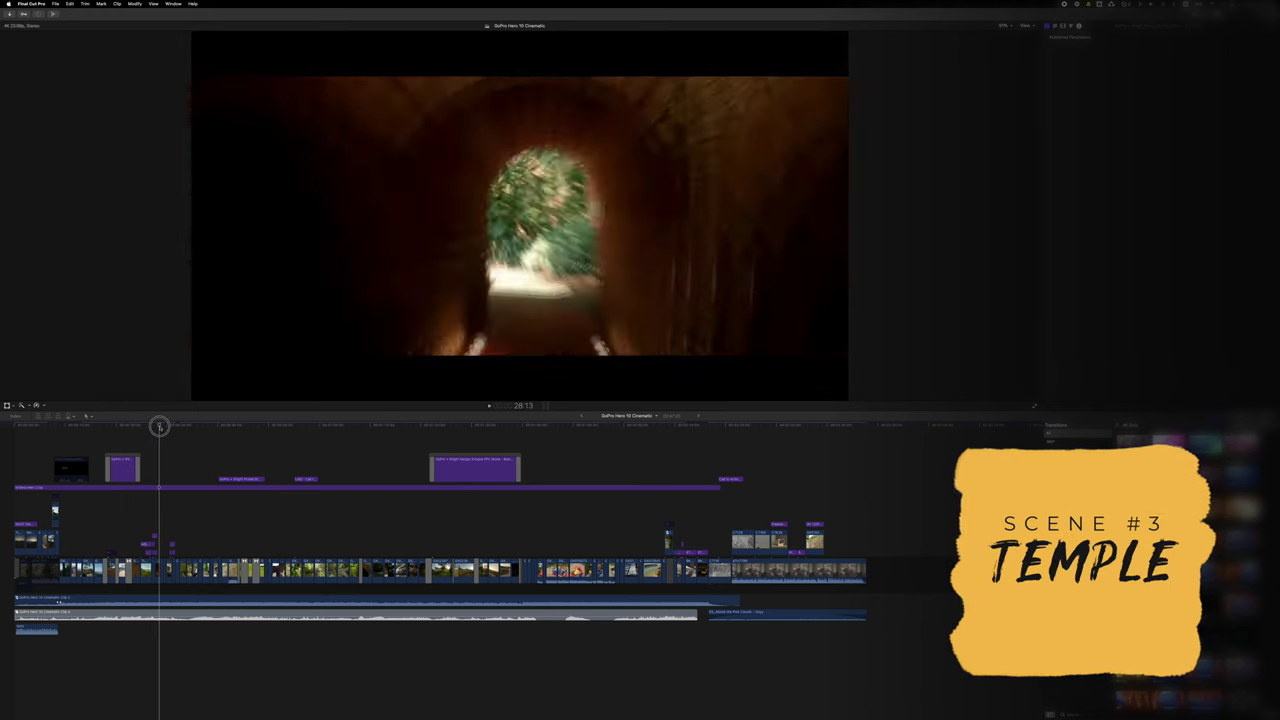
pyautogui.moveTo(163, 427); pyautogui.dragTo(175, 427)
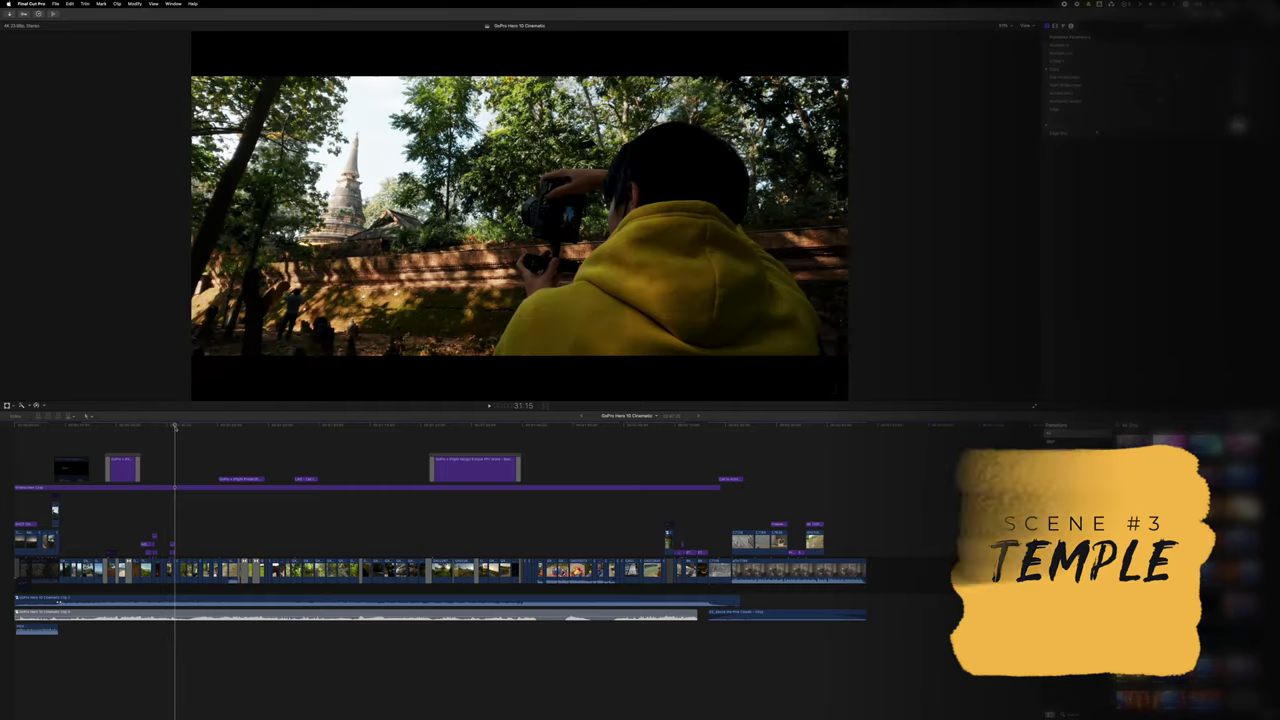
pyautogui.moveTo(184, 427); pyautogui.dragTo(191, 427)
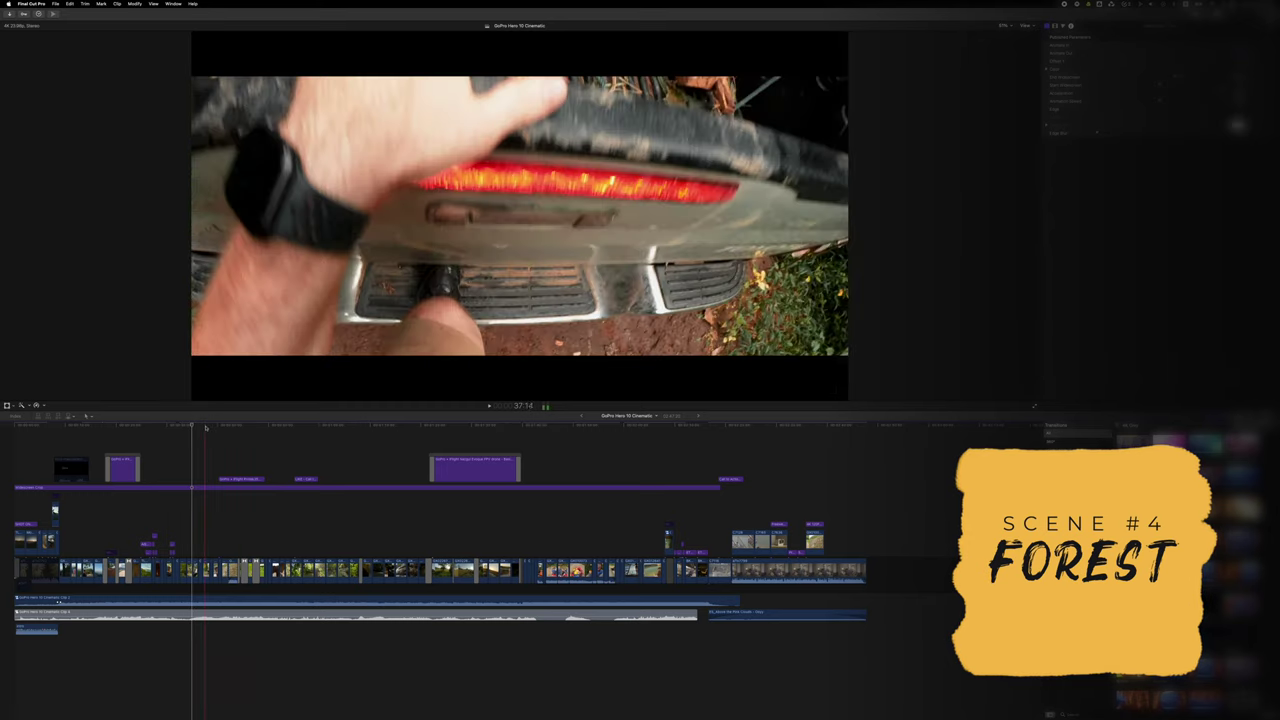
pyautogui.moveTo(205, 425); pyautogui.dragTo(216, 425)
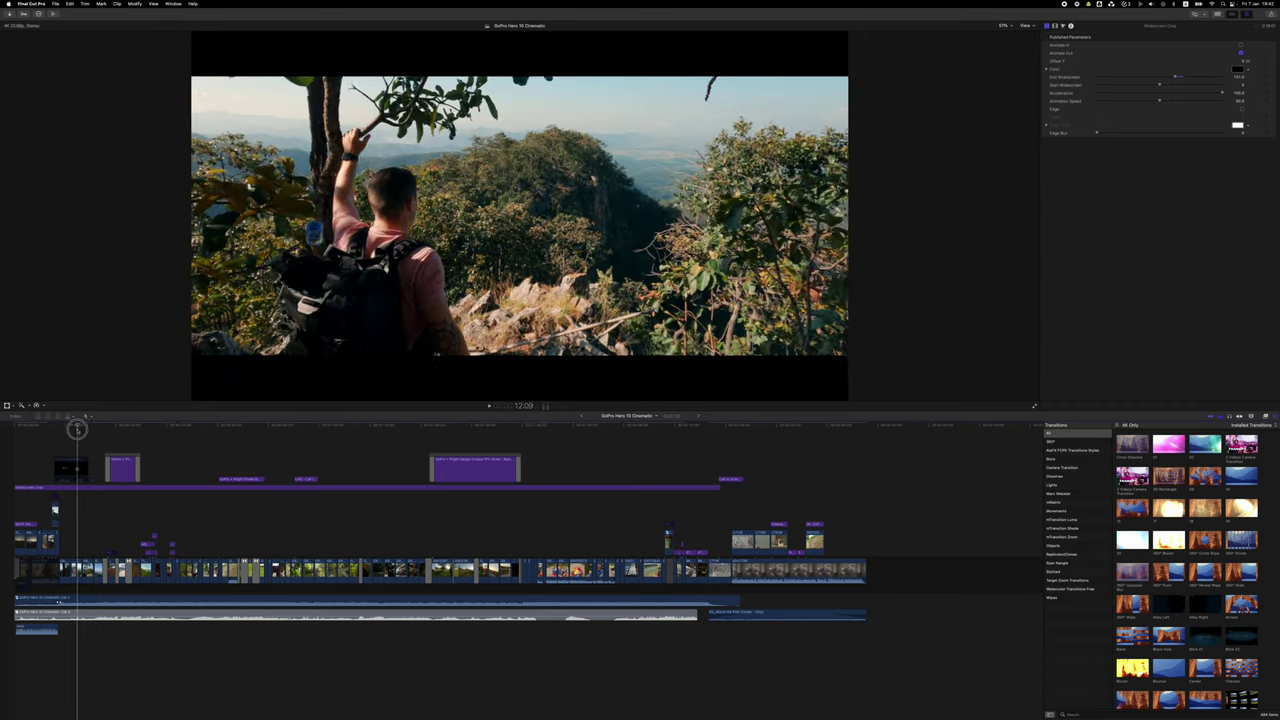
pyautogui.moveTo(77, 429); pyautogui.dragTo(101, 428)
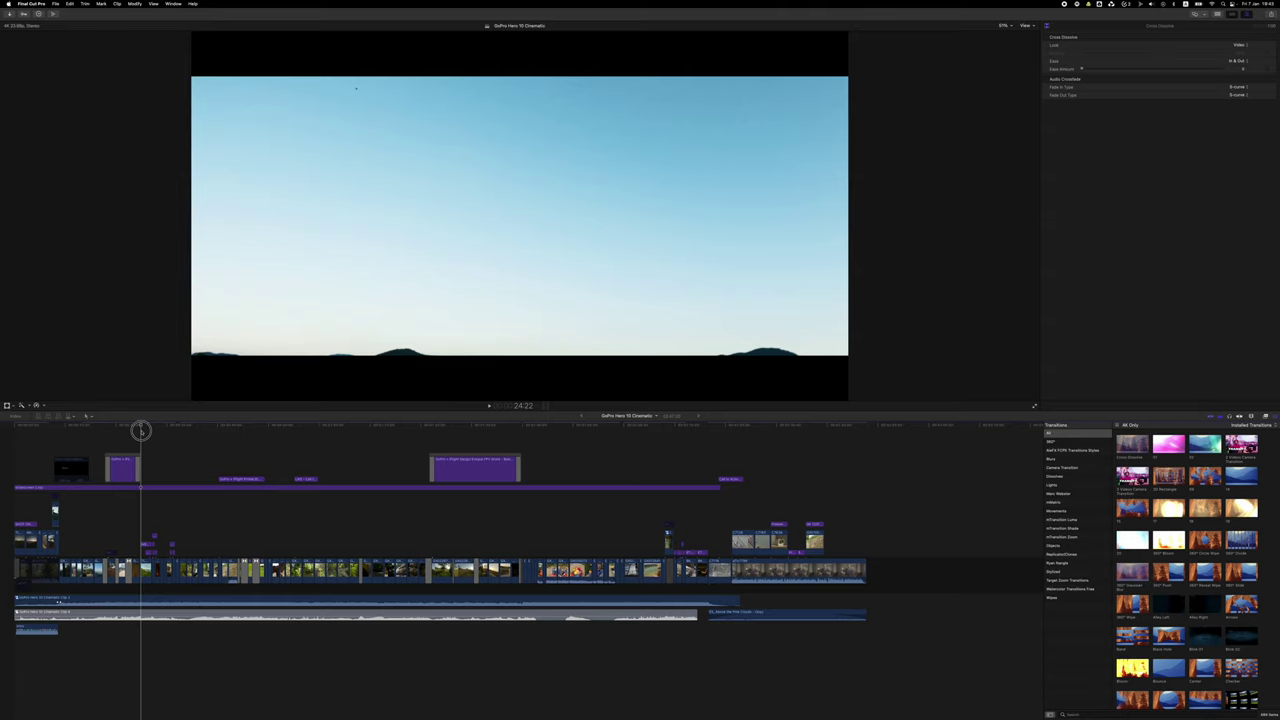
pyautogui.moveTo(147, 430)
pyautogui.mouseDown()
pyautogui.moveTo(134, 430)
pyautogui.moveTo(158, 430)
pyautogui.mouseUp()
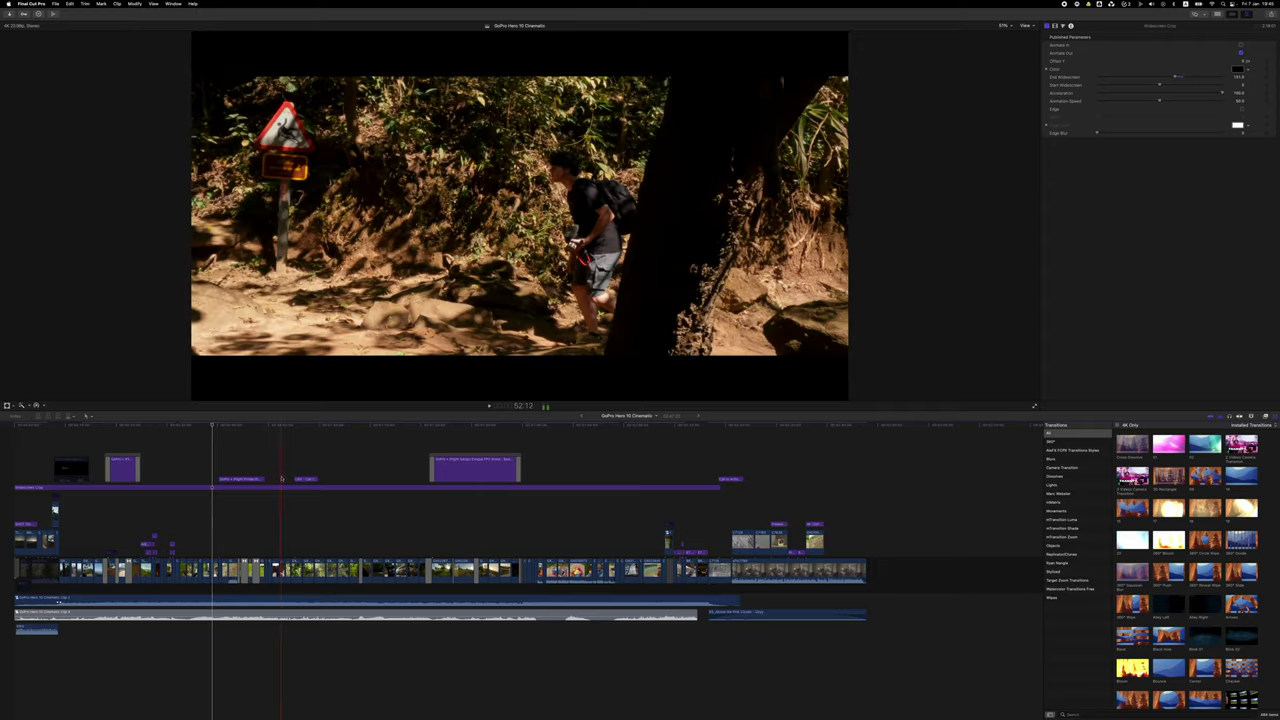
# Play sections of the timeline from the elephant shot and around the waterfall scene
pyautogui.click(289, 462)
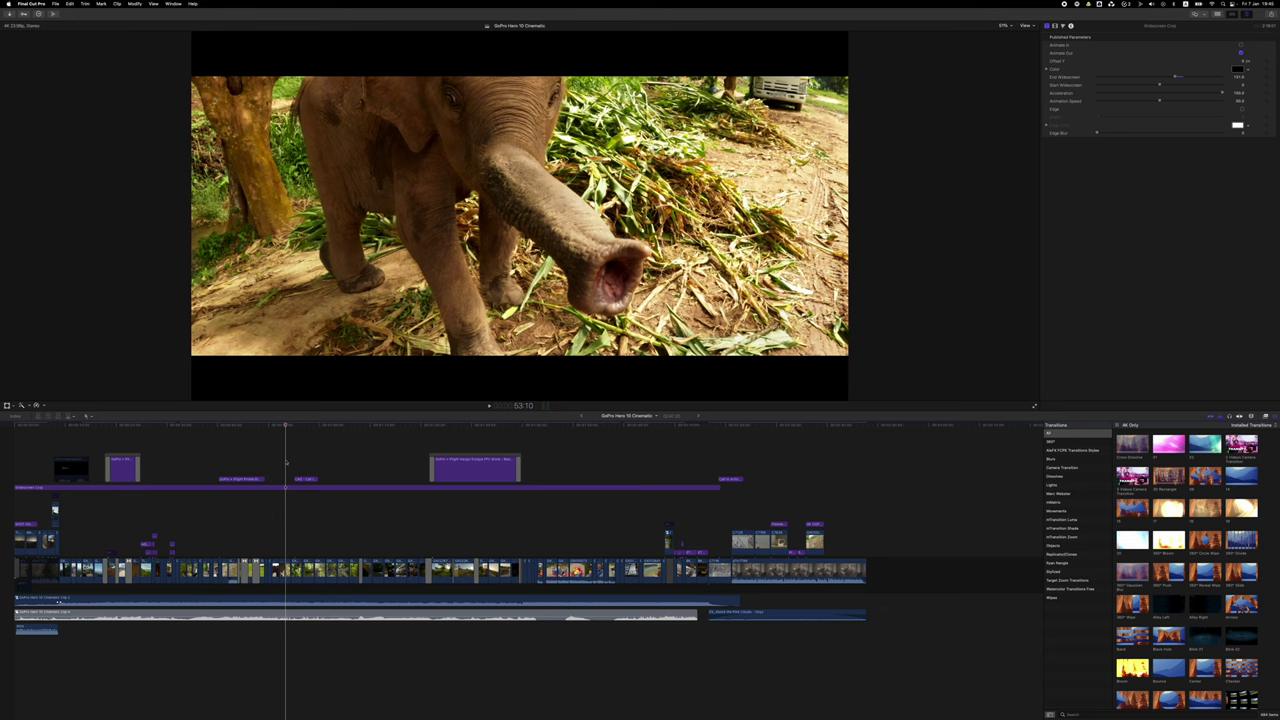
pyautogui.press('space')
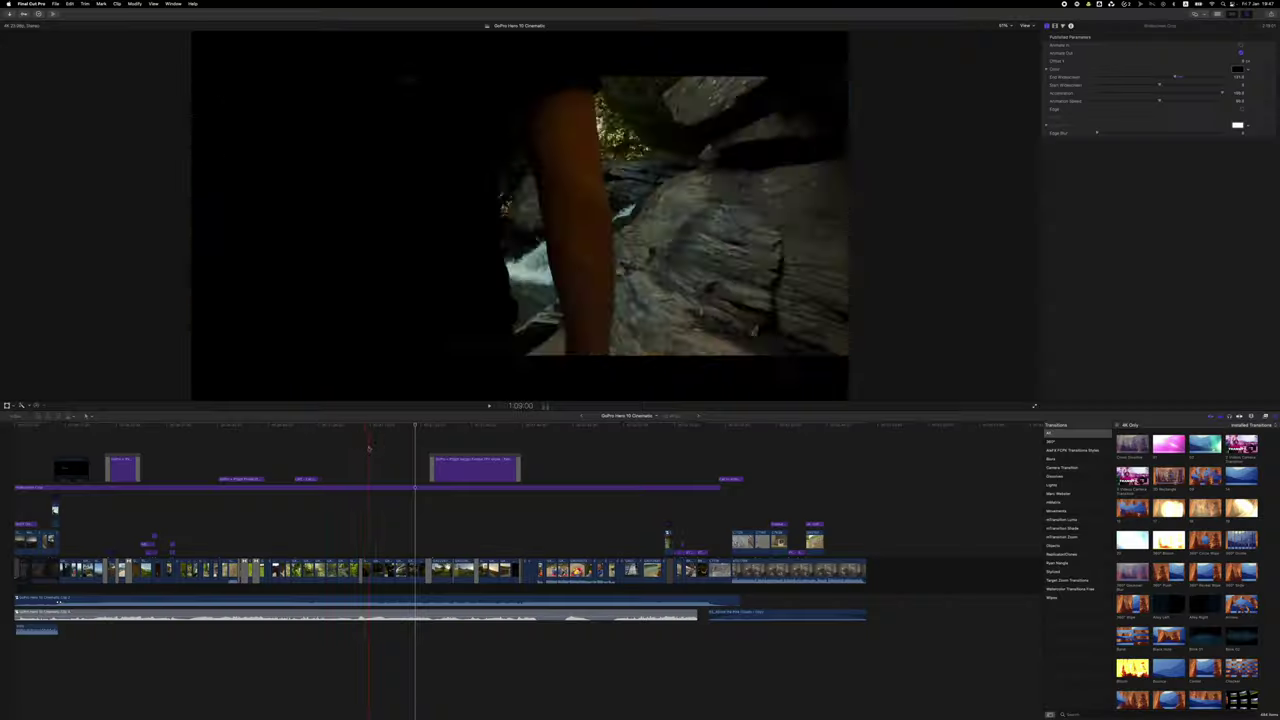
pyautogui.press('space')
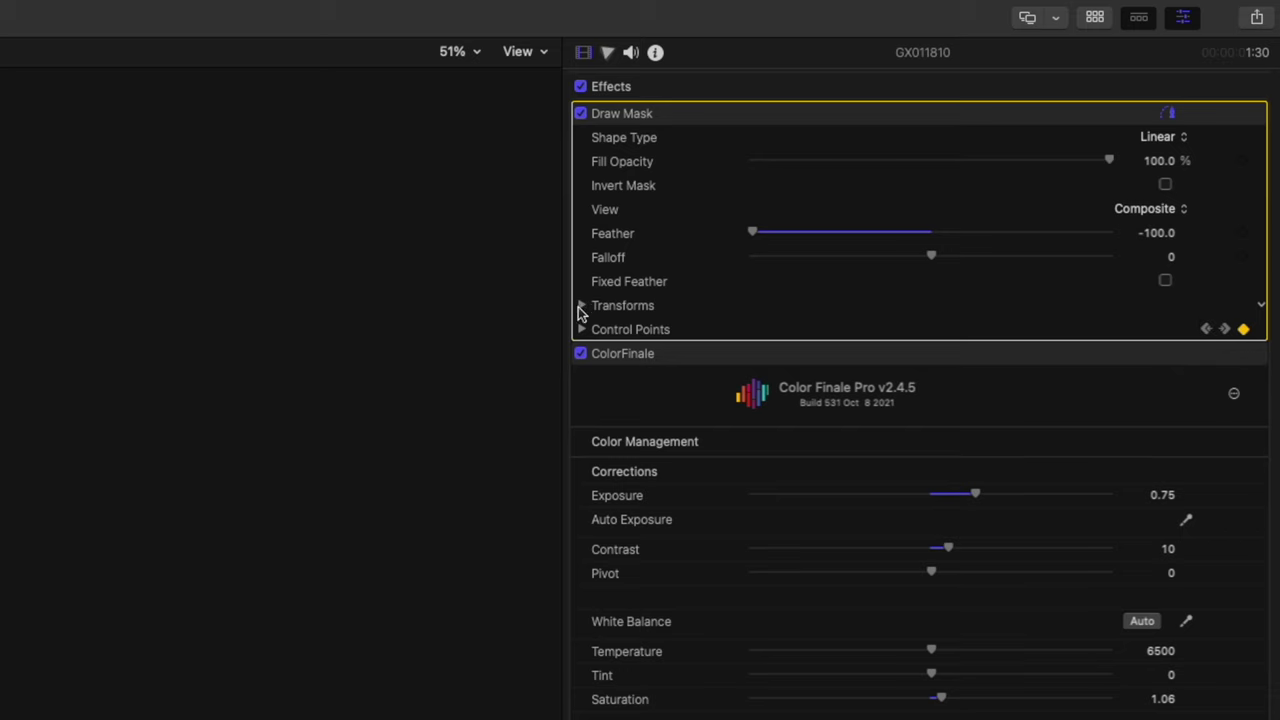
# Show the Draw Mask's transform settings on the connected clip GX011810 and scrub through the masked tree reveal
pyautogui.click(580, 307)
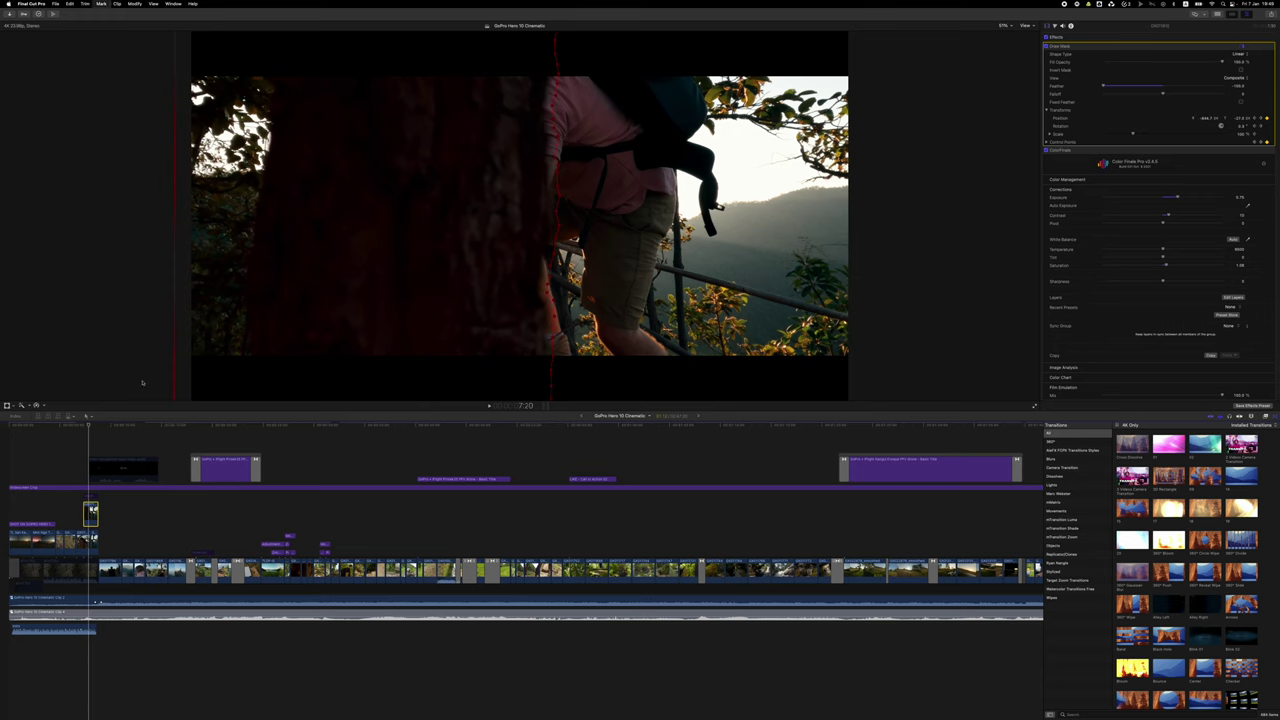
pyautogui.moveTo(88, 424); pyautogui.dragTo(90, 424)
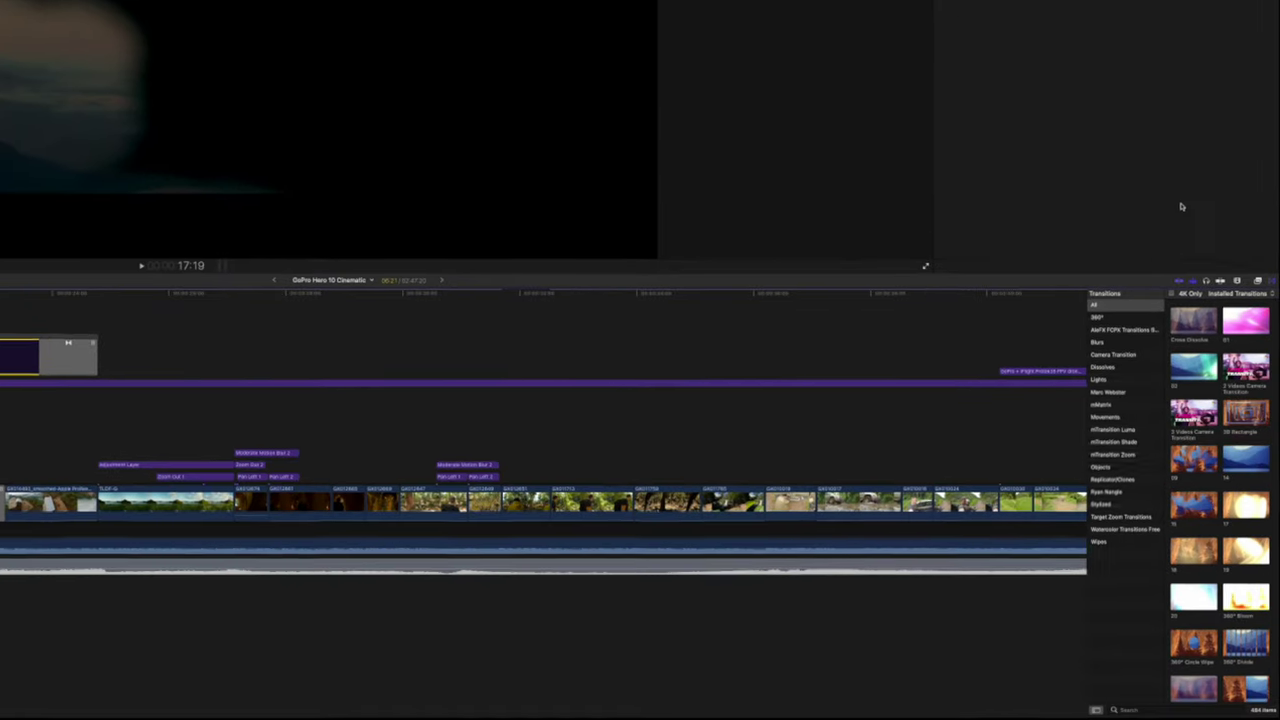
# Browse the mTransition Shade transitions and scrub through the Reverse Luma Black transition applied on the timeline
pyautogui.click(1144, 446)
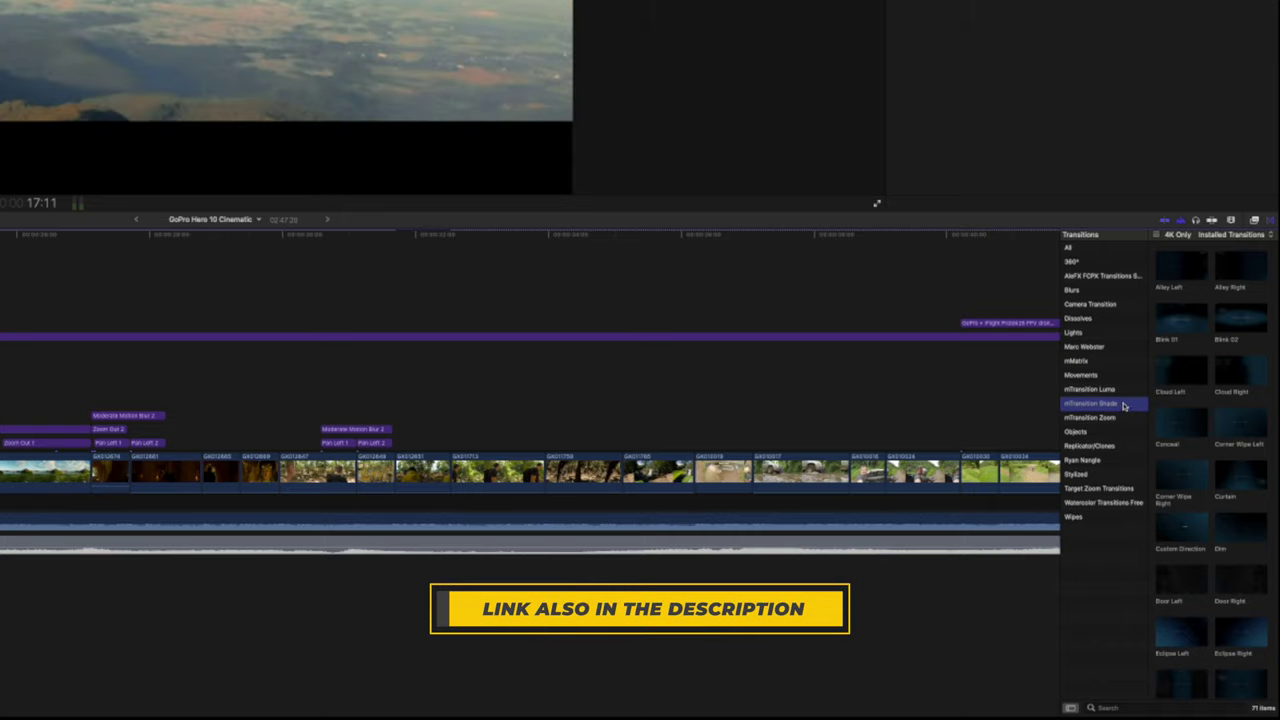
pyautogui.scroll(-5, 1230, 400)
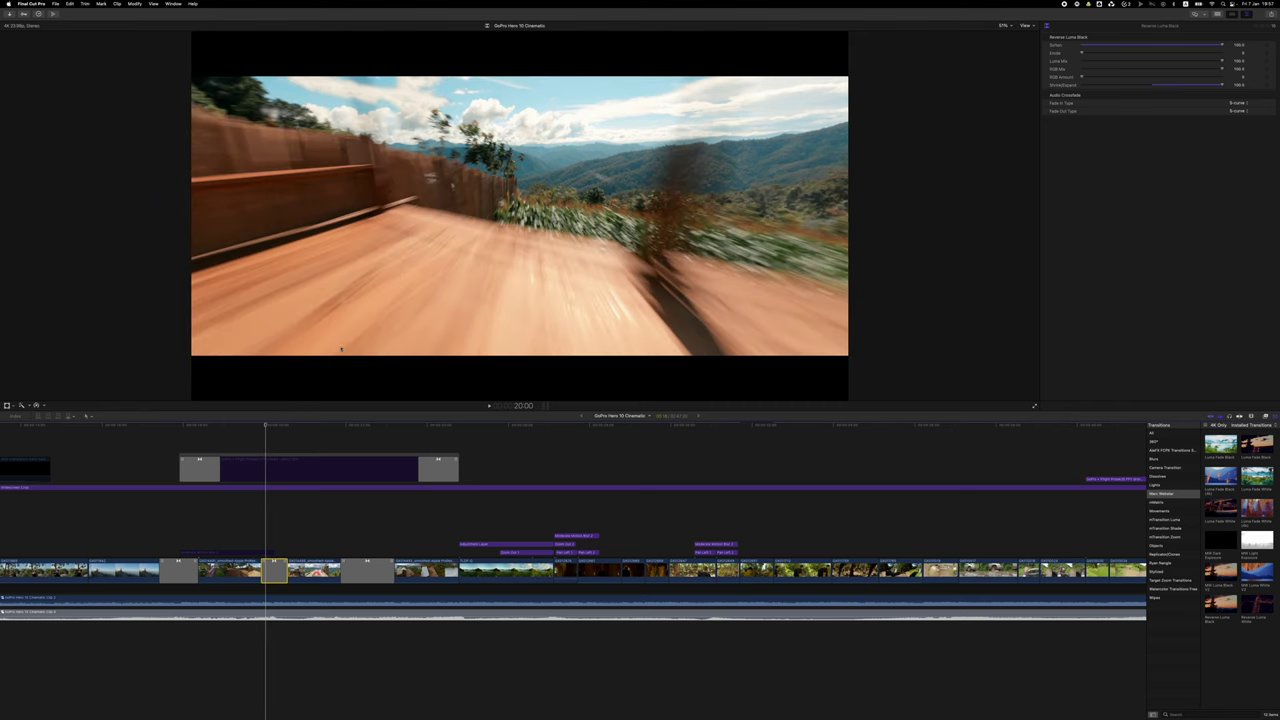
pyautogui.click(267, 426)
pyautogui.moveTo(267, 426); pyautogui.dragTo(271, 426)
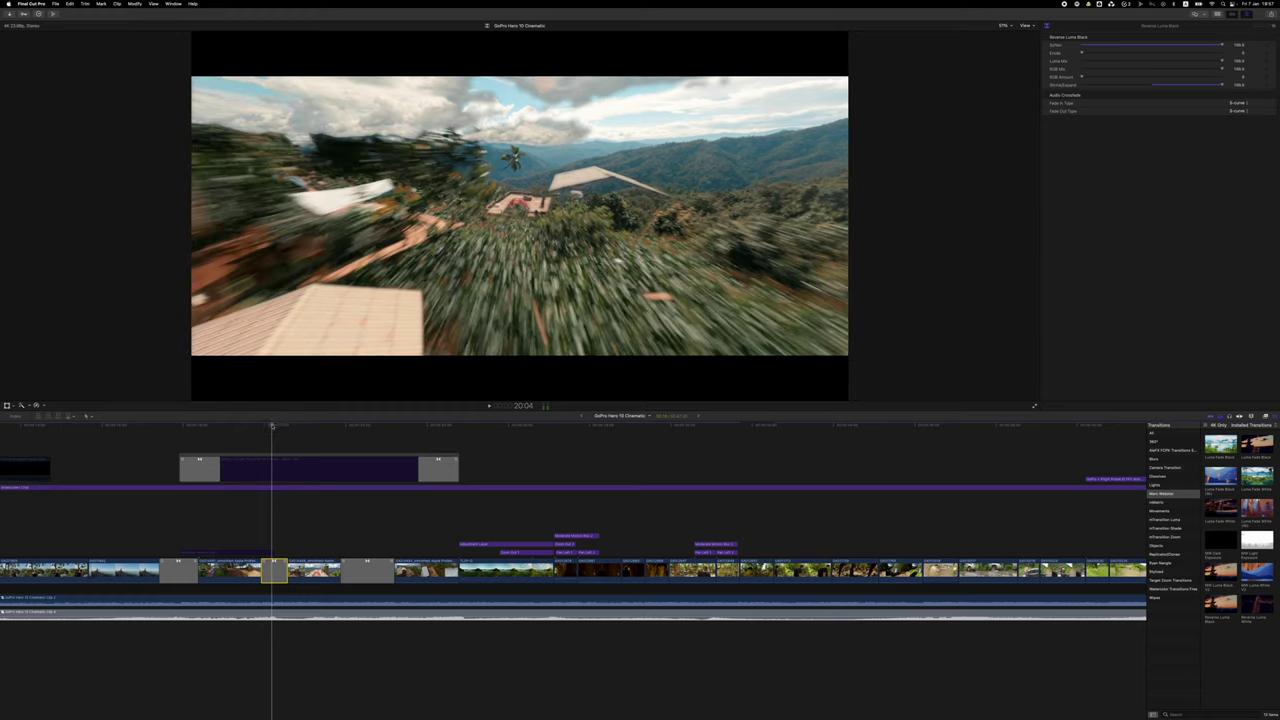
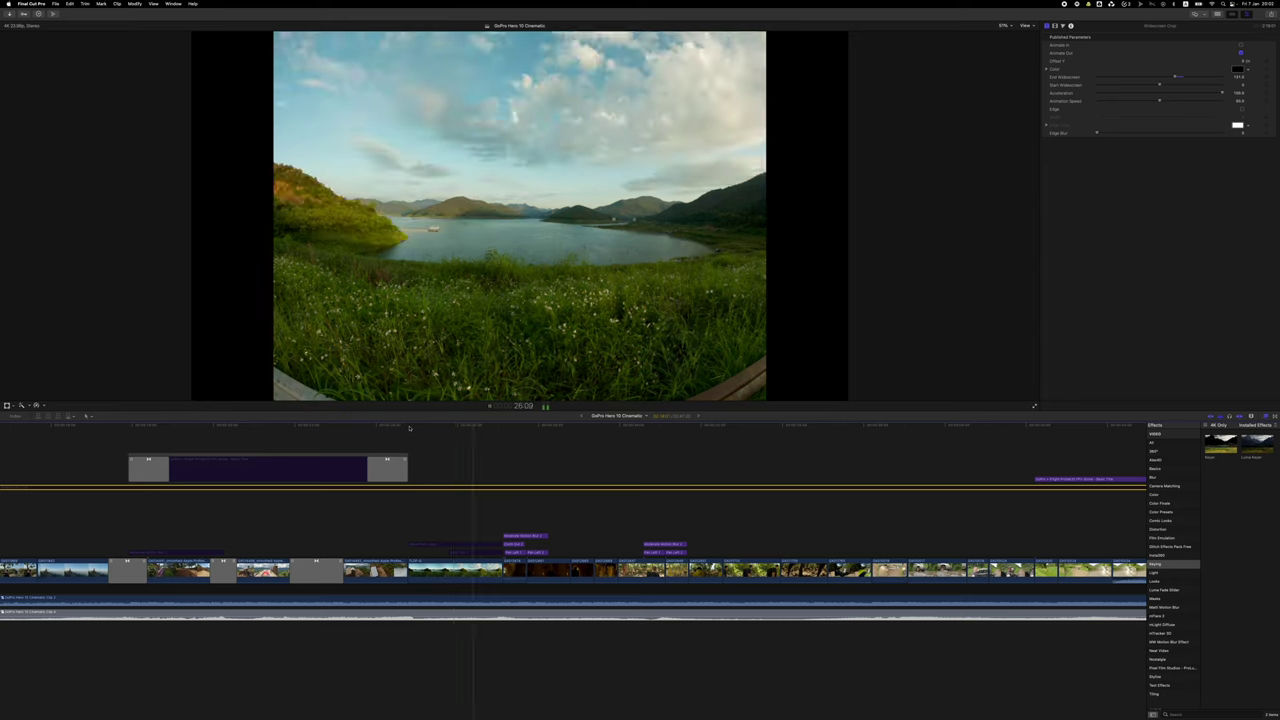
# Set the spatial conform of the lake timelapse clip TLDF-G to Fill and enable its Transform settings
pyautogui.click(433, 427)
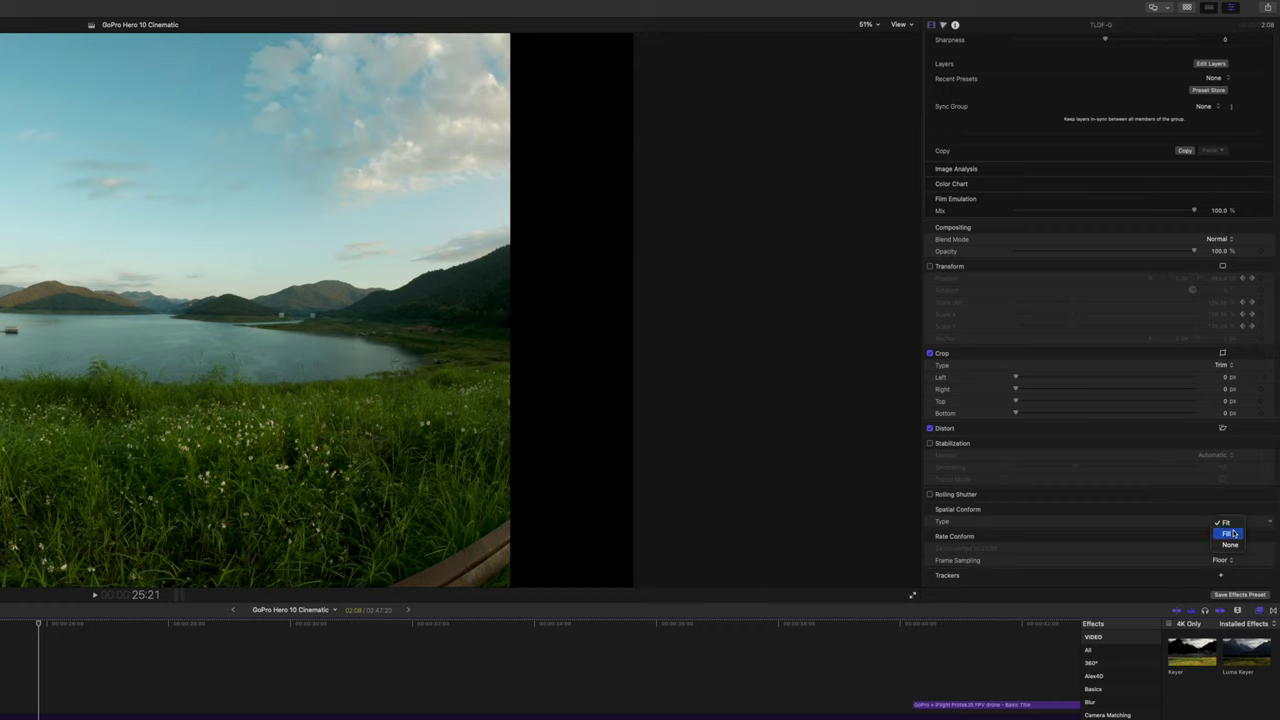
pyautogui.click(1228, 534)
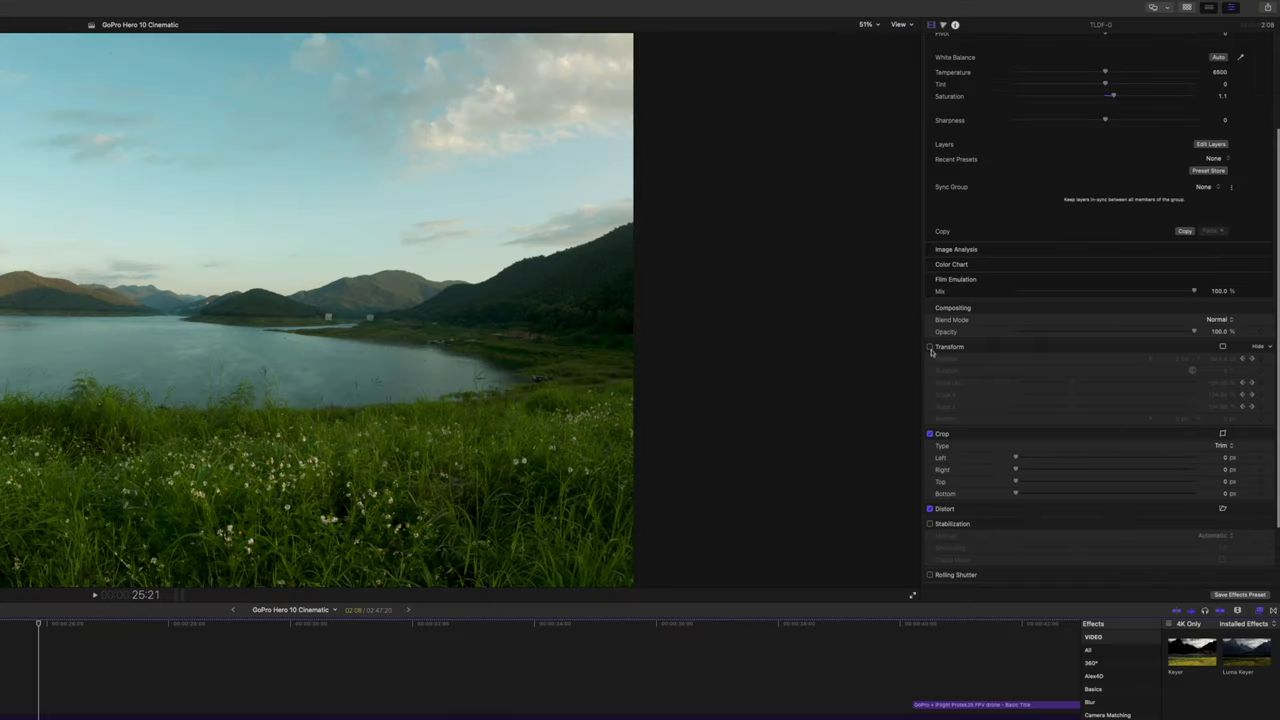
pyautogui.click(1046, 187)
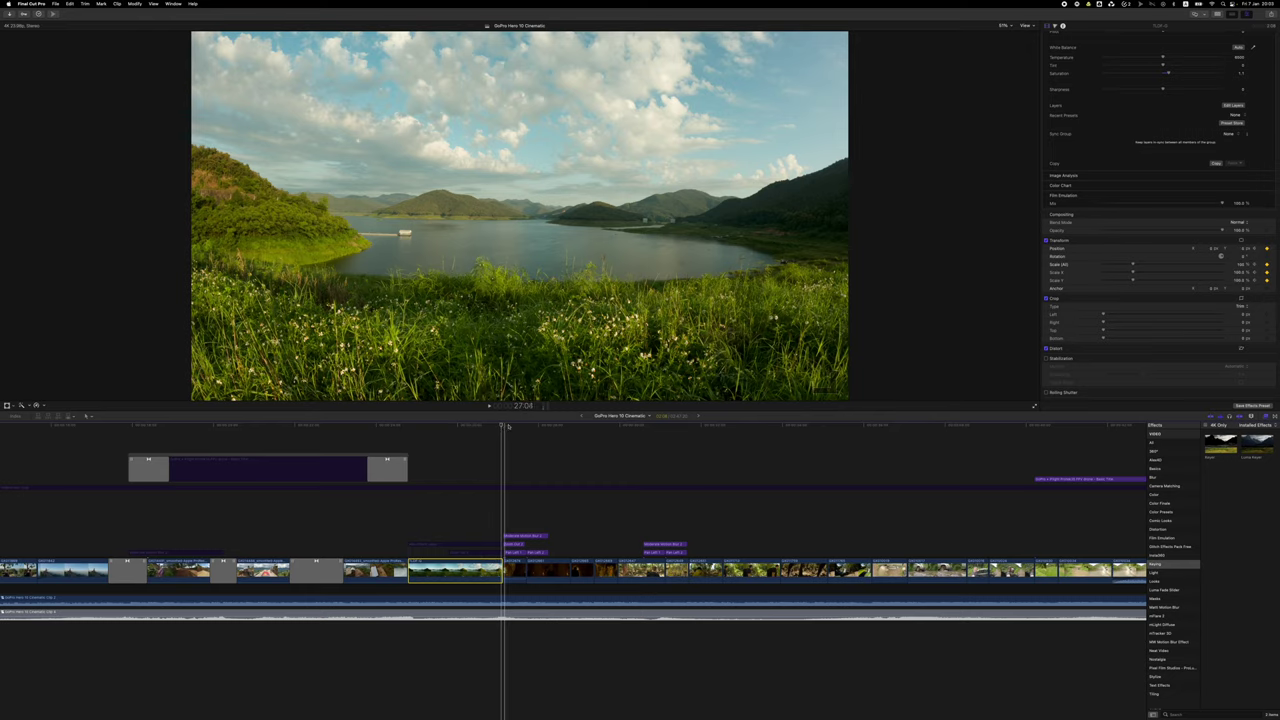
# Compare the timelapse clip's position and scale keyframes at its start and end by scrubbing through it
pyautogui.moveTo(503, 423); pyautogui.dragTo(408, 428)
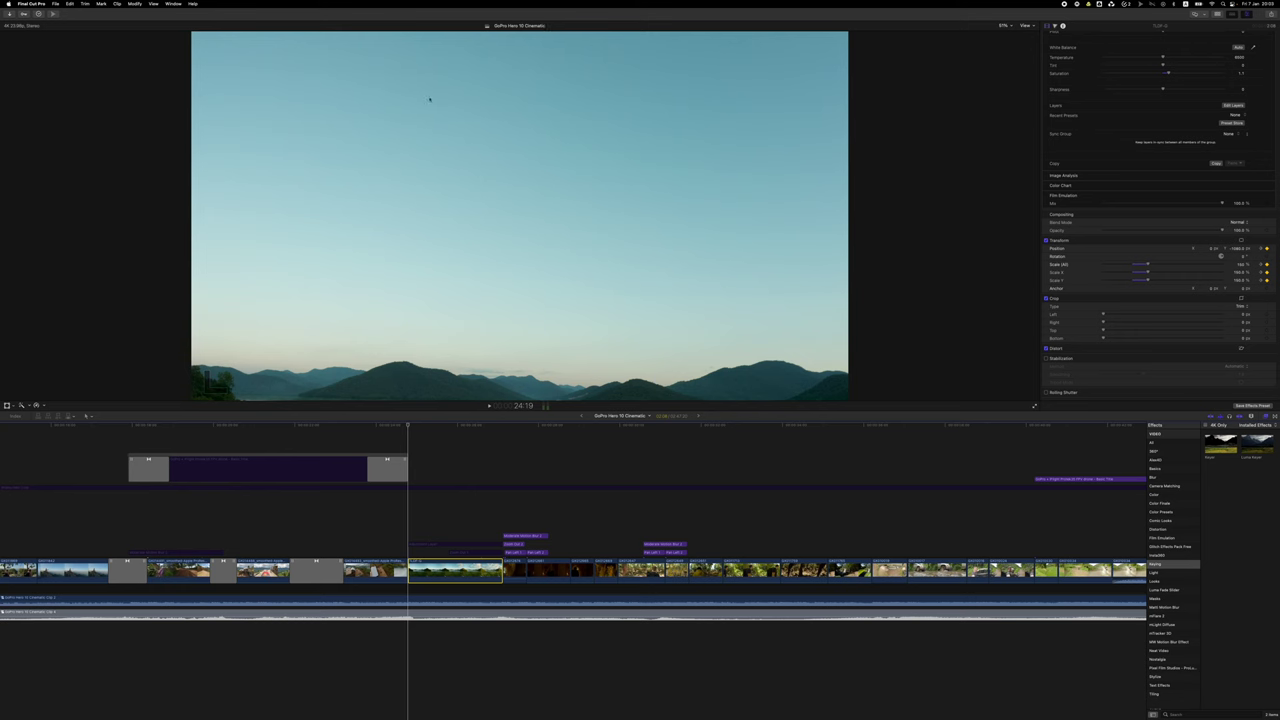
pyautogui.press('Down')
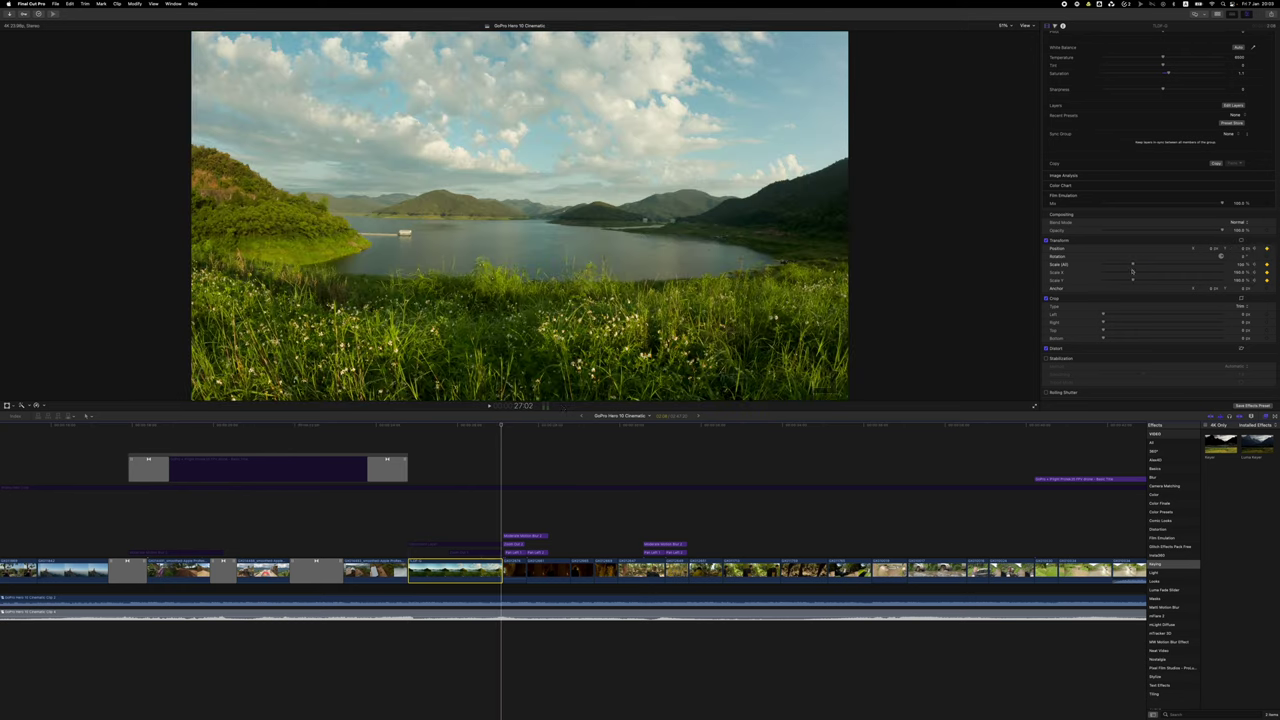
pyautogui.moveTo(500, 425); pyautogui.dragTo(418, 423)
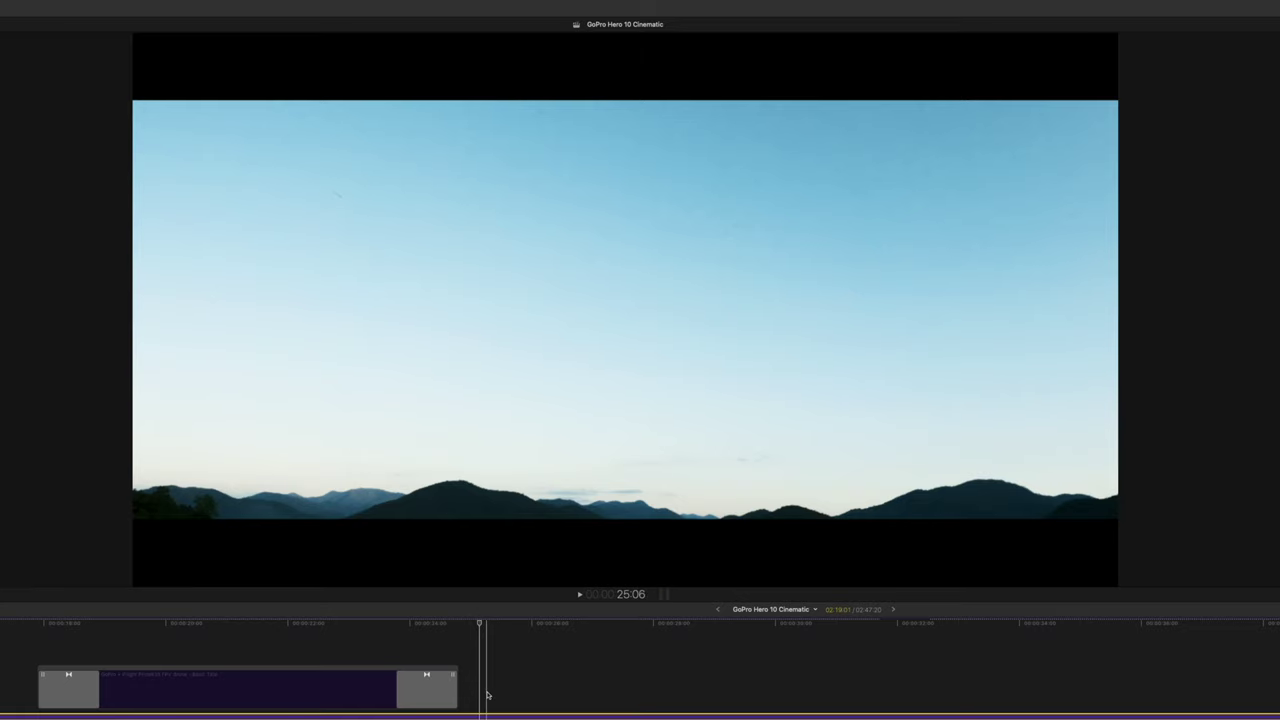
# Play back the transition from the aerial village shot into the lake timelapse clip with its effects on
pyautogui.press('space')
pyautogui.moveTo(481, 625); pyautogui.dragTo(420, 622)
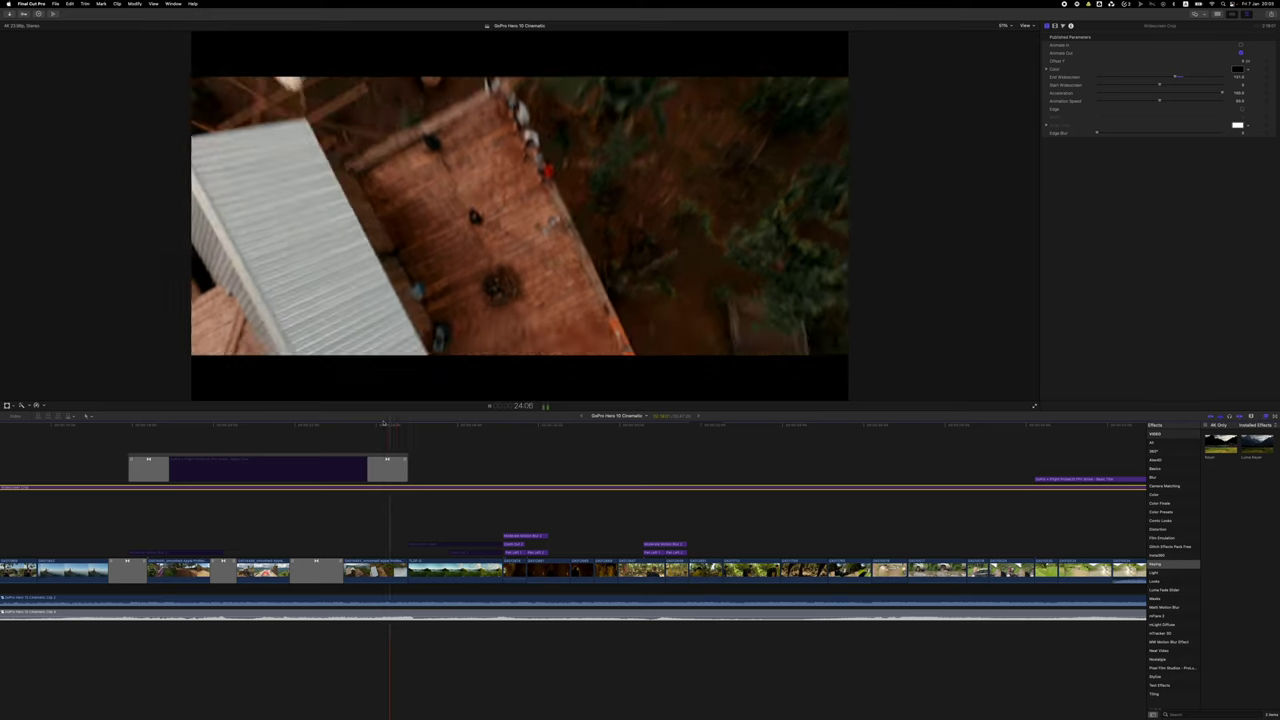
pyautogui.press('space')
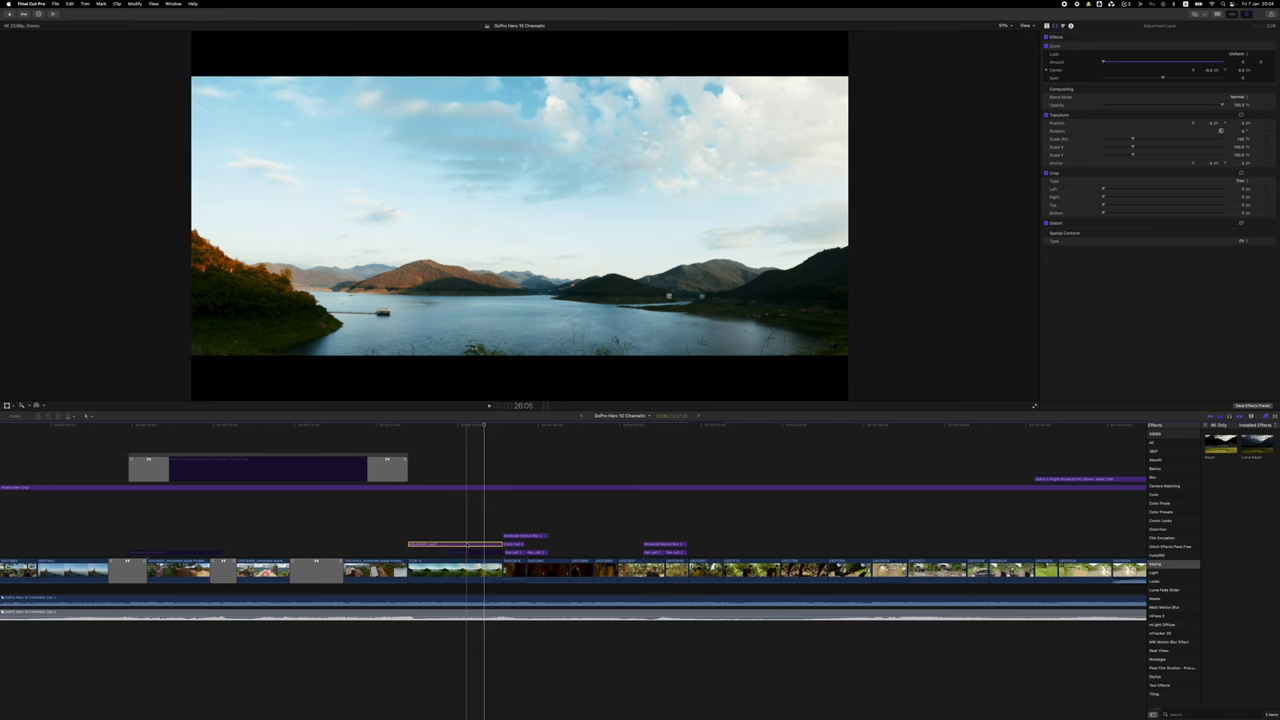
pyautogui.press('space')
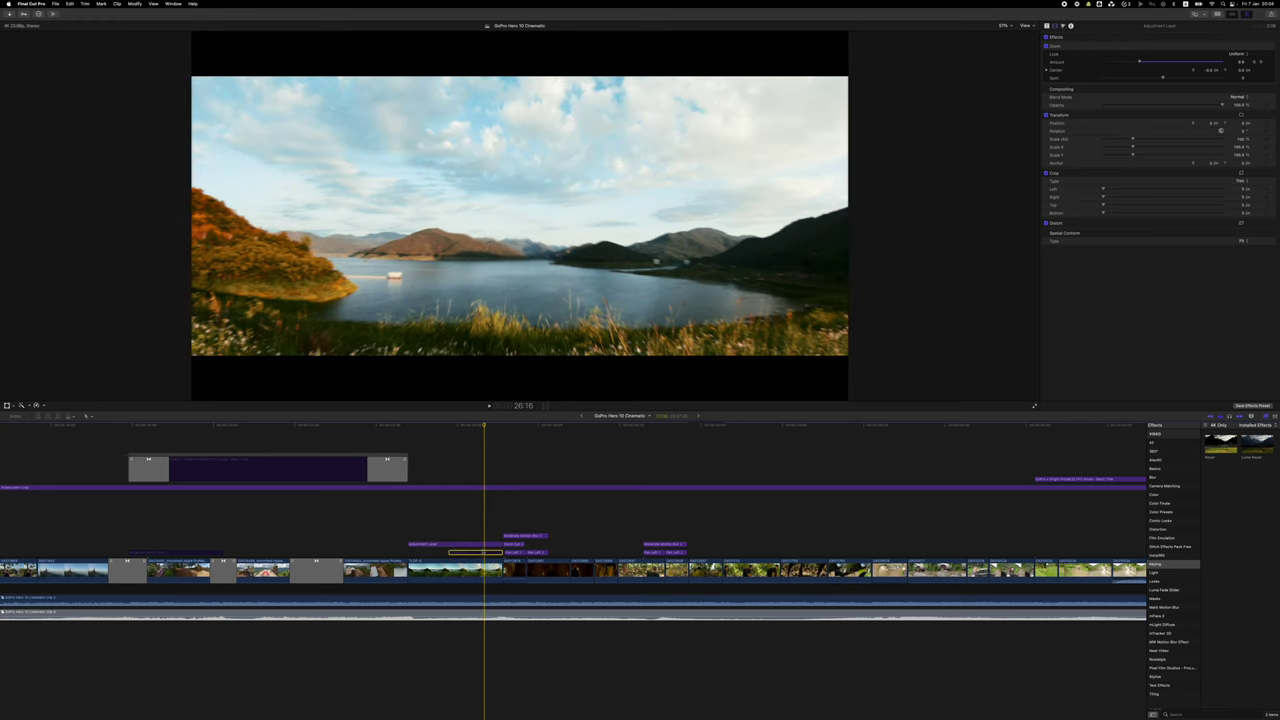
# Inspect the Zoom Out 1 layer above the timelapse clip and preview its zoom-out
pyautogui.click(476, 552)
pyautogui.moveTo(485, 426)
pyautogui.mouseDown()
pyautogui.moveTo(500, 426)
pyautogui.moveTo(487, 426)
pyautogui.mouseUp()
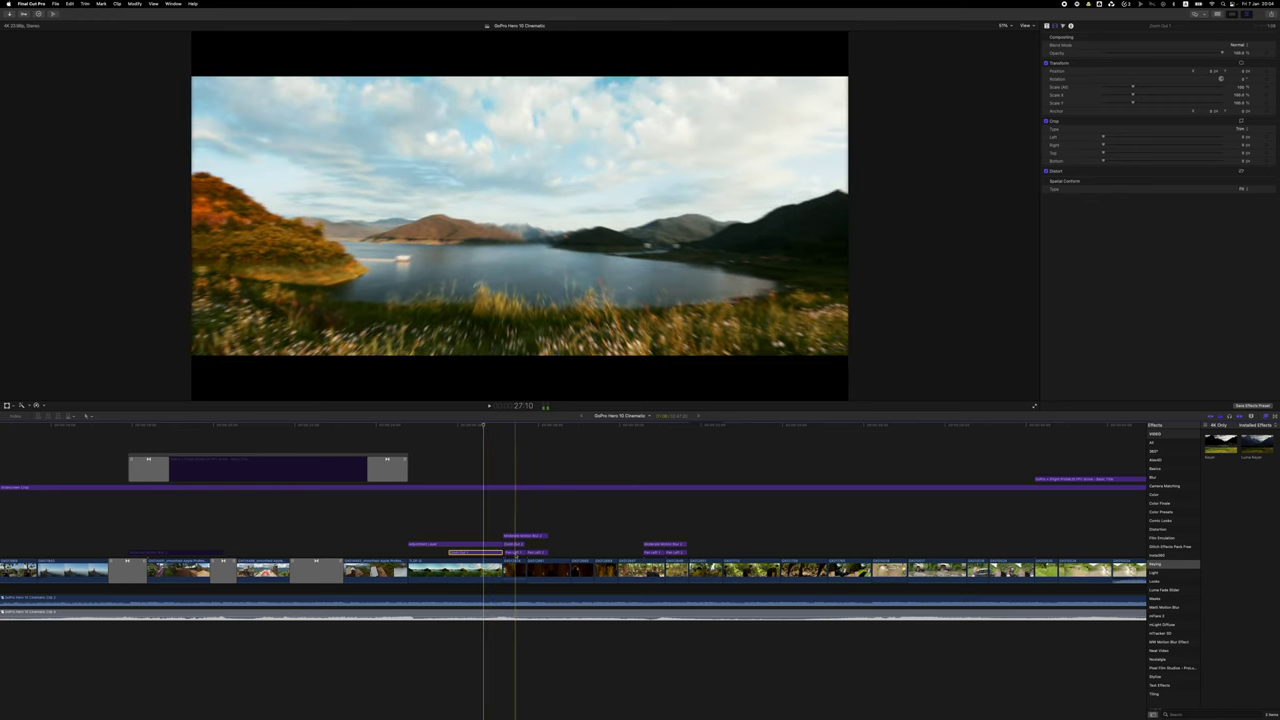
pyautogui.click(470, 515)
pyautogui.press('space')
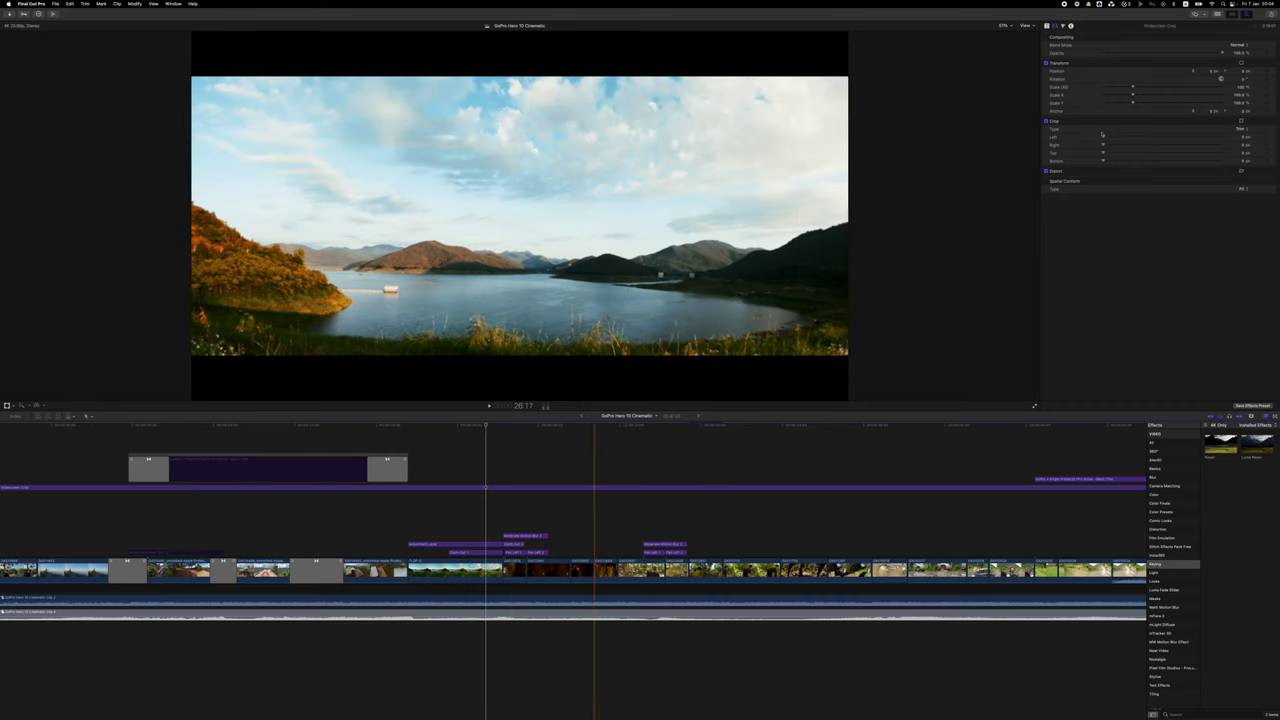
# Show the Smooth Transition Layers titles in the browser and select the Zoom Out 1 layer above the timelapse clip
pyautogui.click(1216, 14)
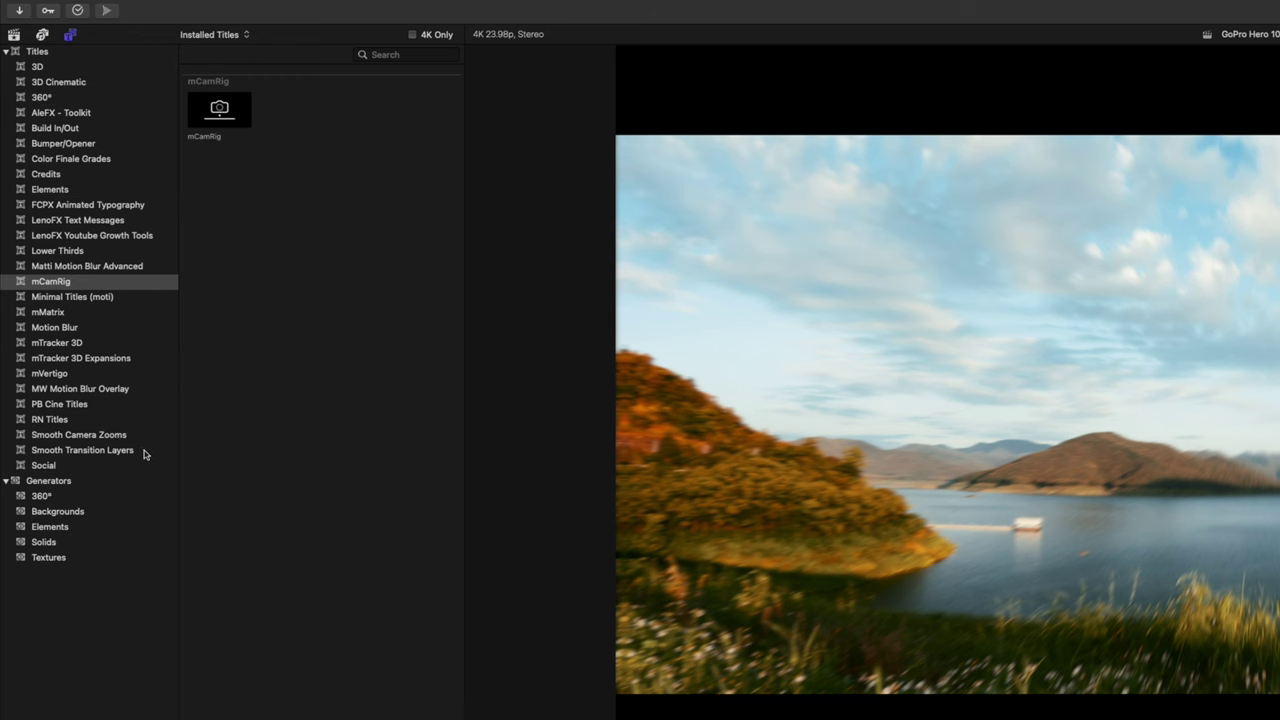
pyautogui.click(133, 452)
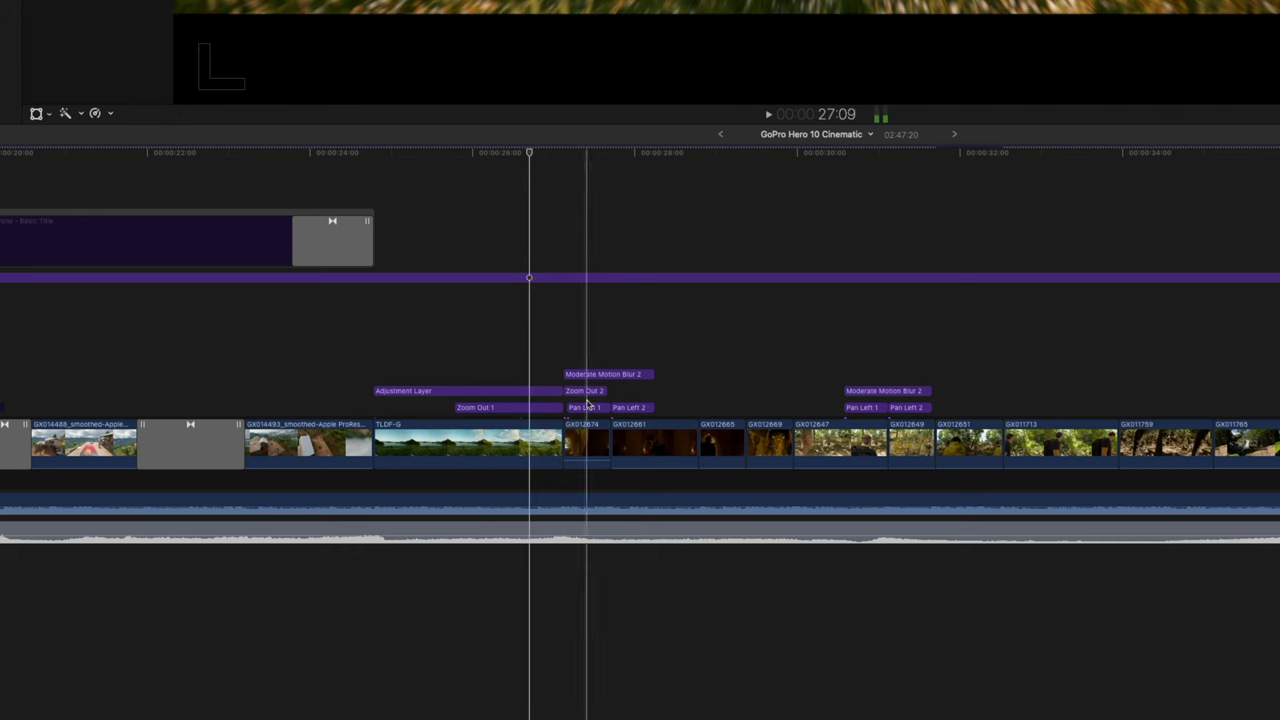
pyautogui.click(497, 407)
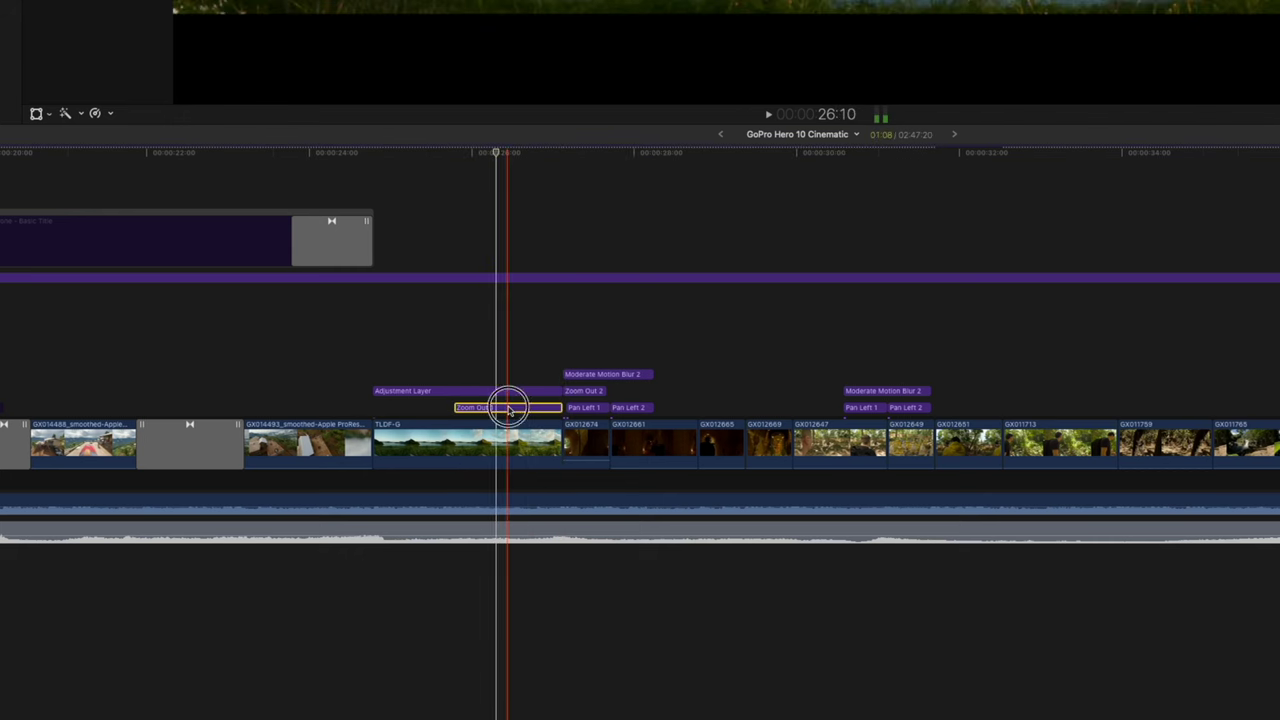